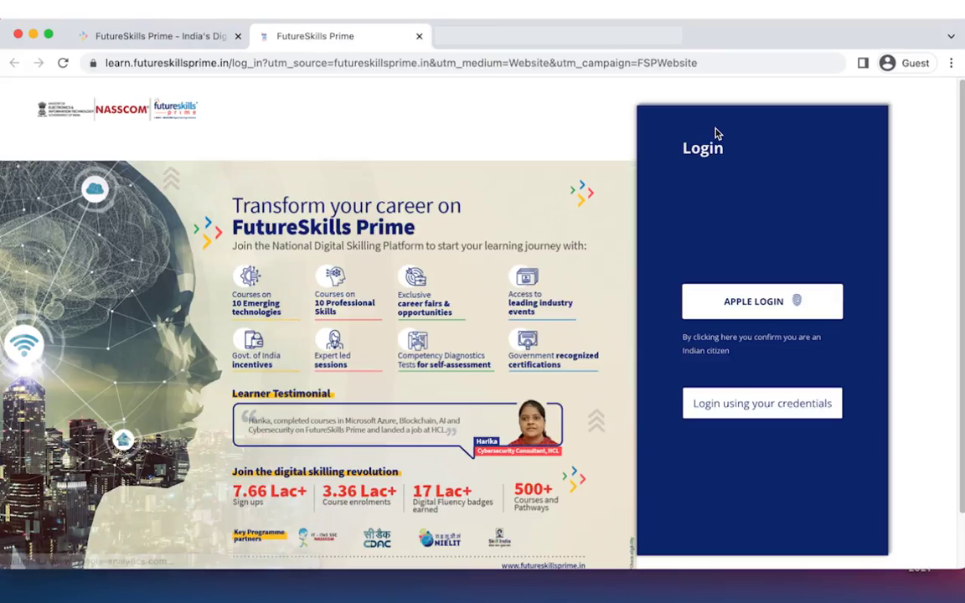
Switch the login page to the email-and-password credentials form.
left_click(718, 412)
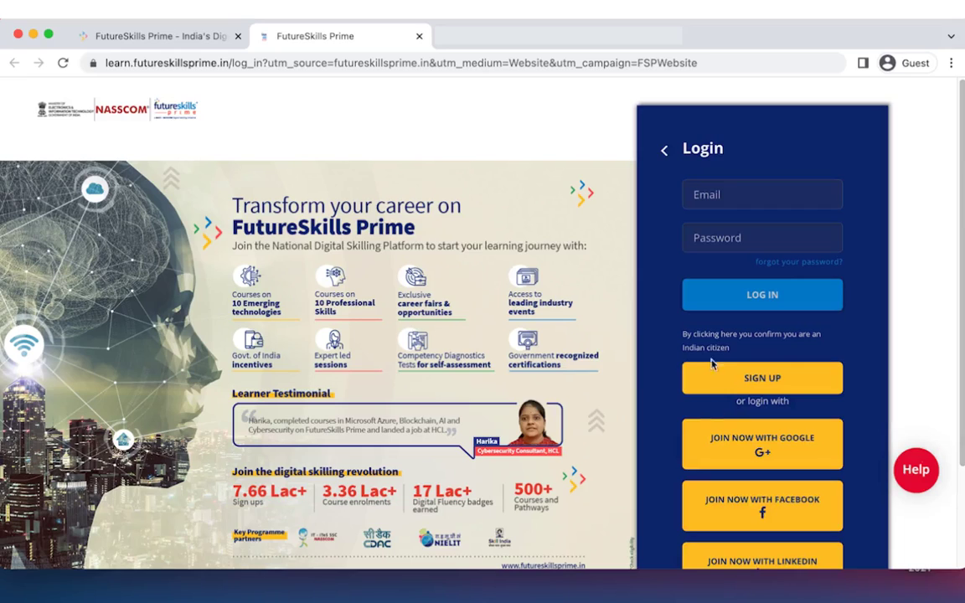
Sign up with first name, last name, email and a password, accept the Indian-citizen declaration, and create the account.
left_click(738, 382)
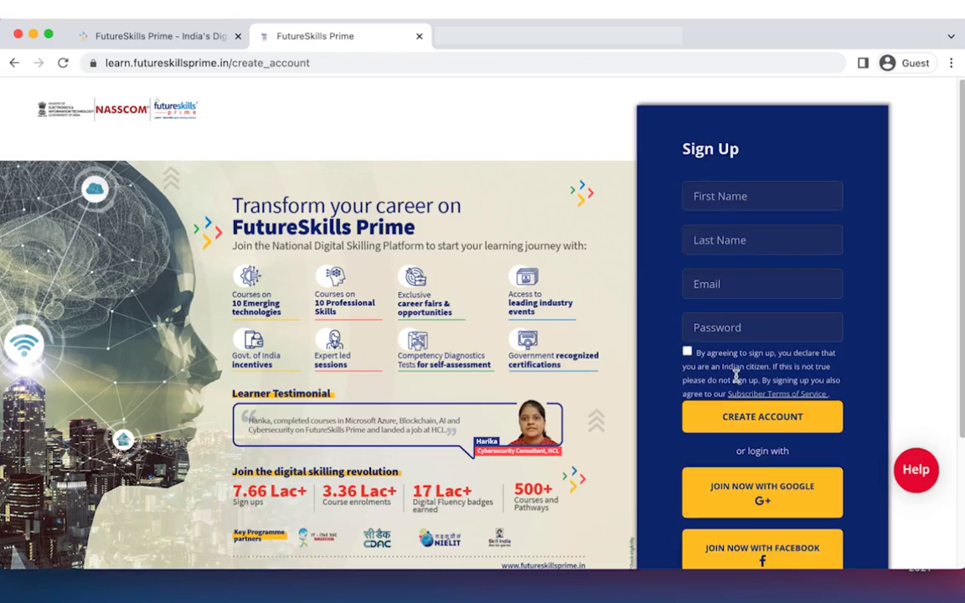
left_click(700, 196)
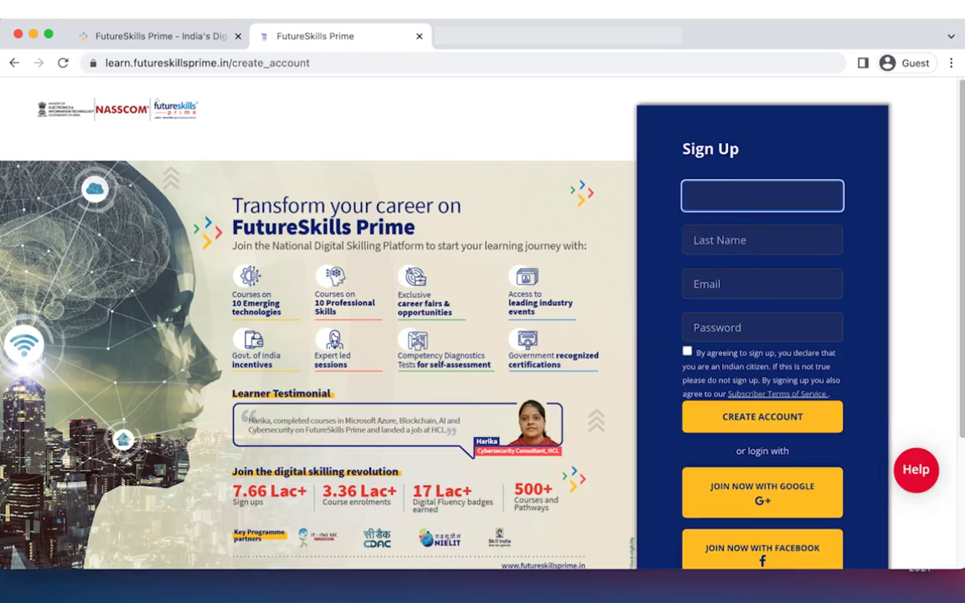
left_click(763, 239)
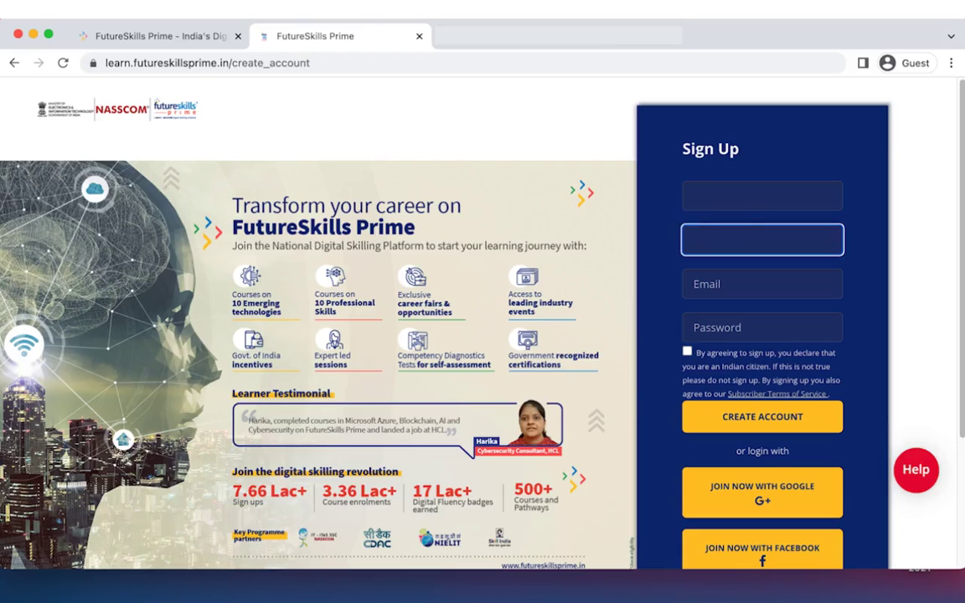
left_click(762, 284)
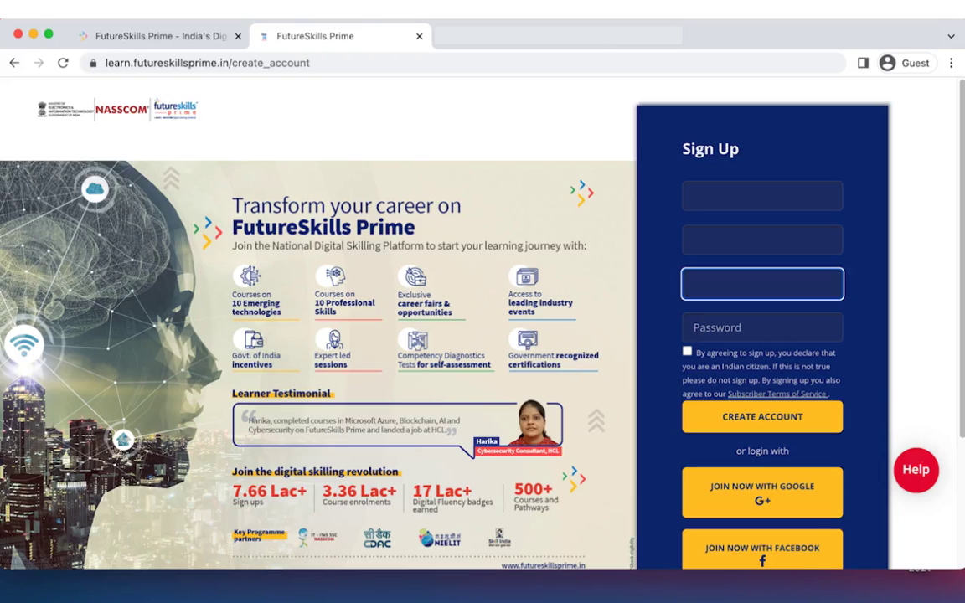
left_click(763, 327)
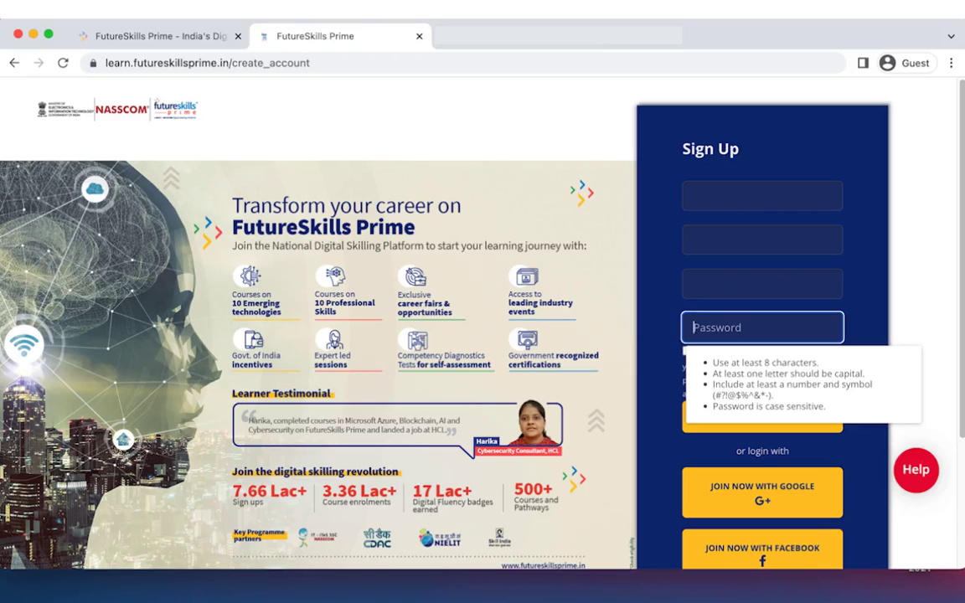
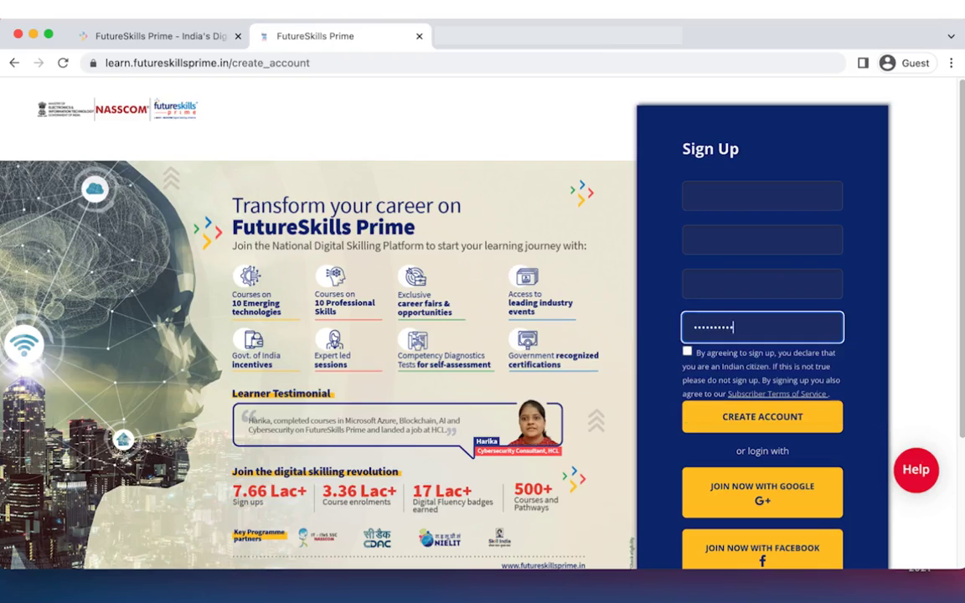
left_click(688, 354)
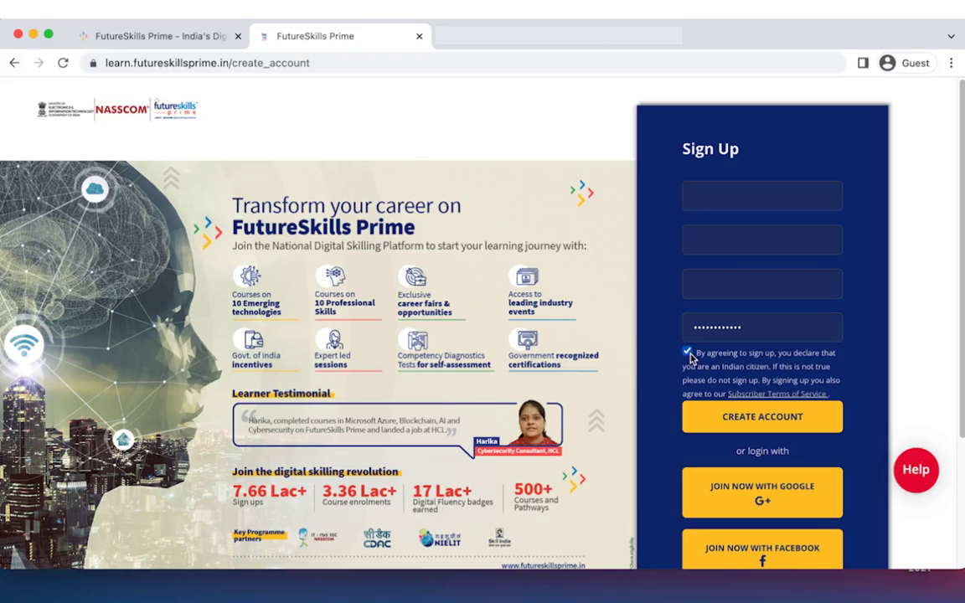
left_click(770, 425)
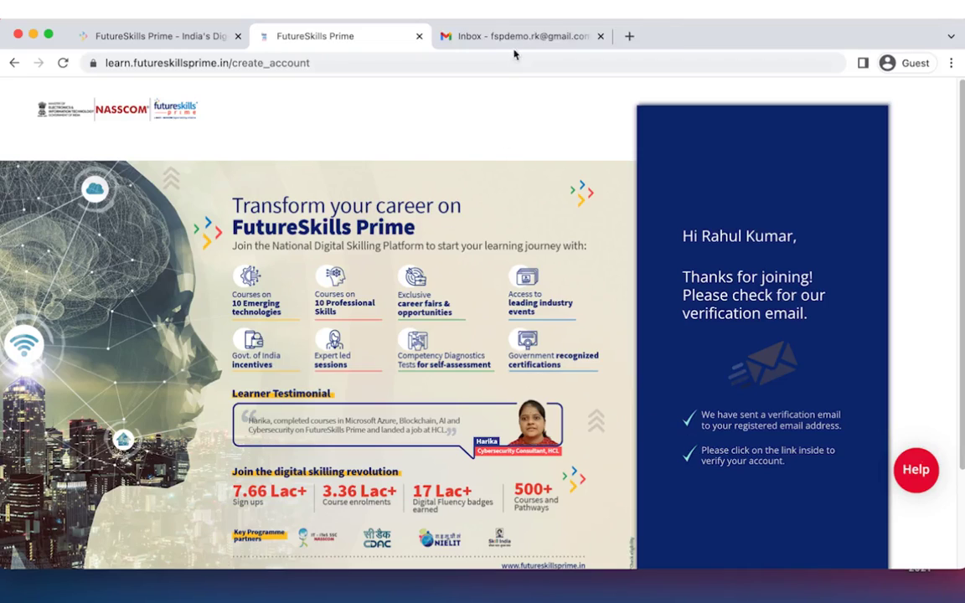
Open the FutureSkills Prime verification email in the Gmail inbox and confirm the email address.
left_click(503, 38)
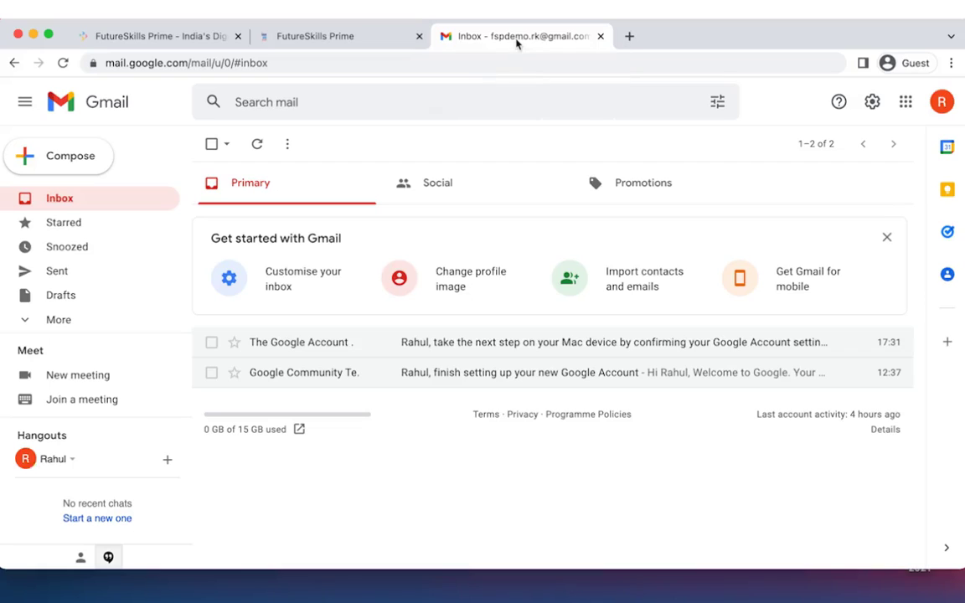
left_click(120, 203)
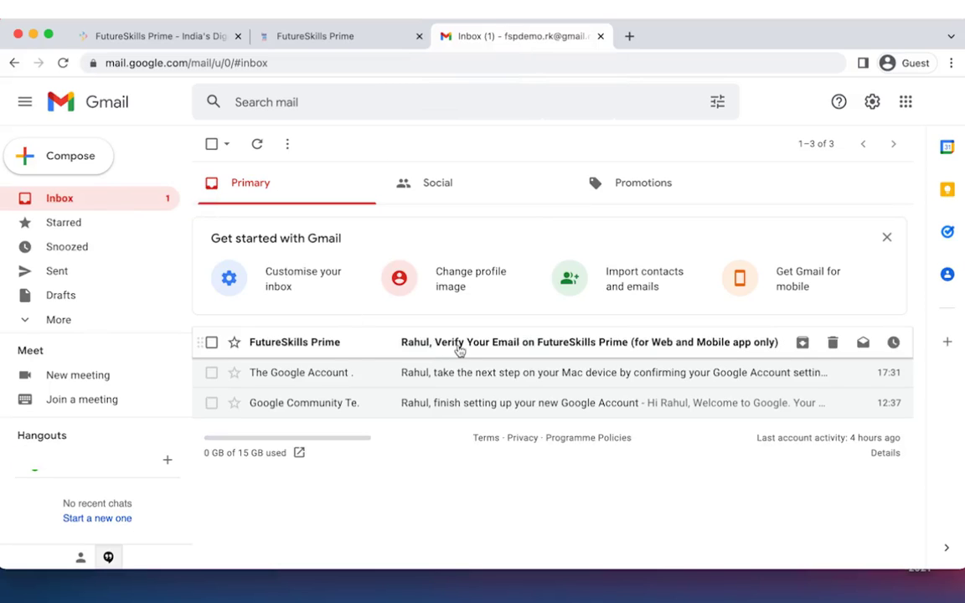
left_click(459, 351)
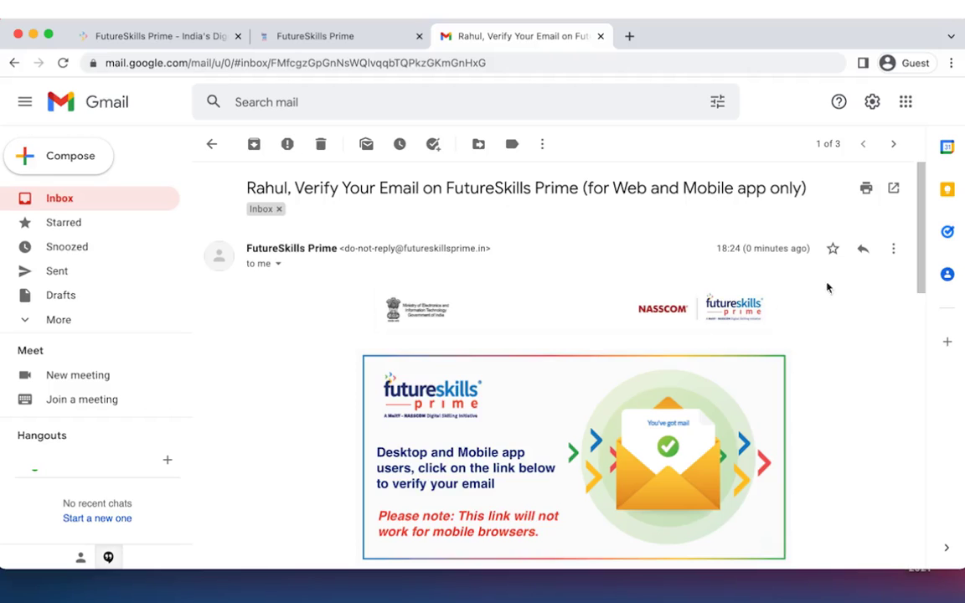
left_click_drag(922, 270, 930, 410)
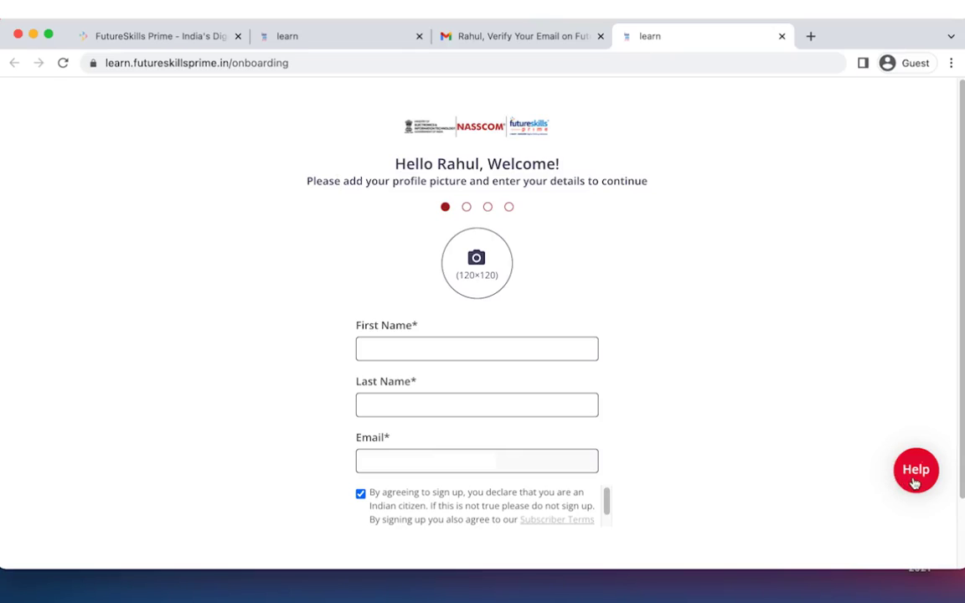
Open the FutureSkills Prime Support help chat beside the onboarding form.
left_click(915, 478)
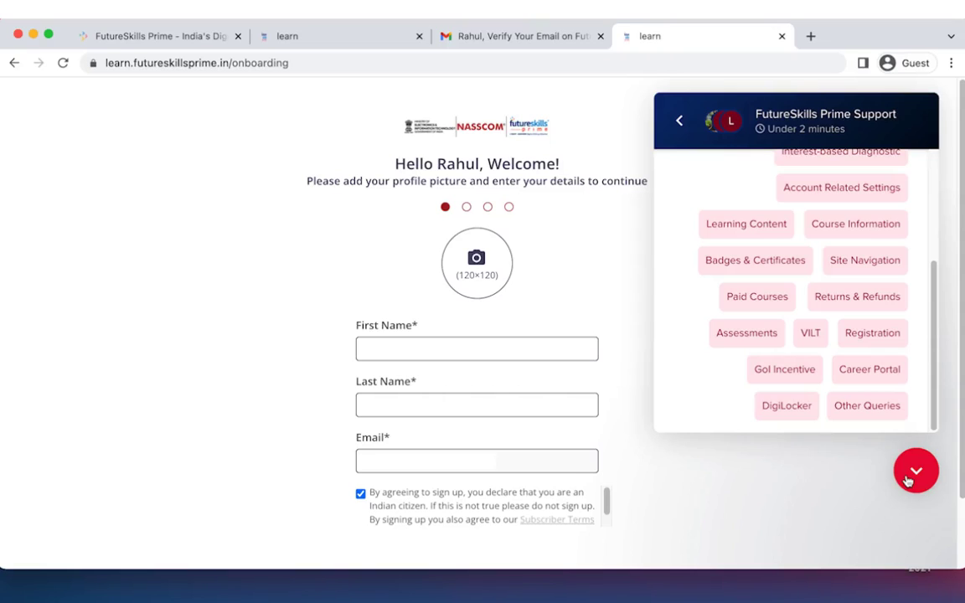
left_click(913, 471)
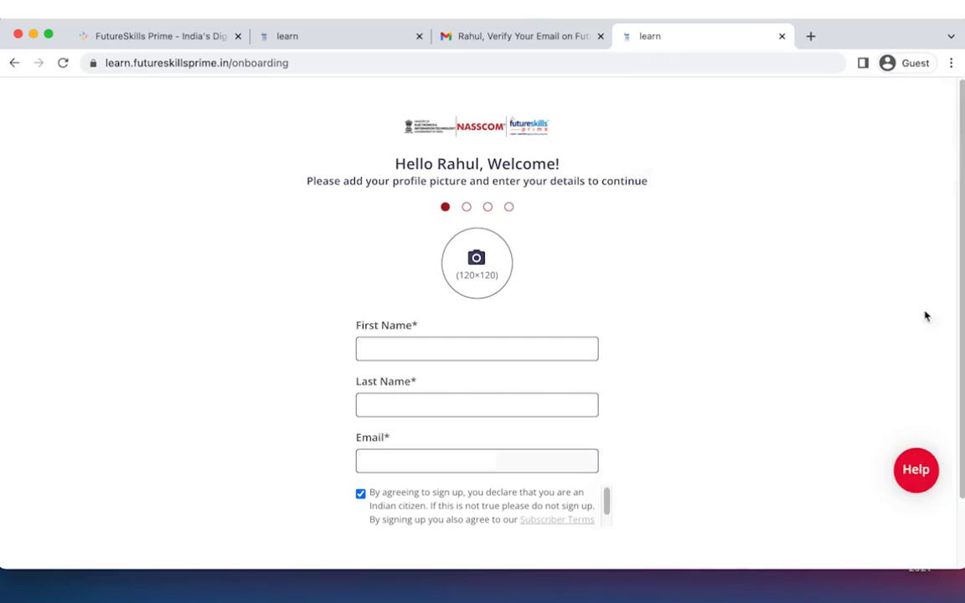
left_click_drag(962, 321, 928, 422)
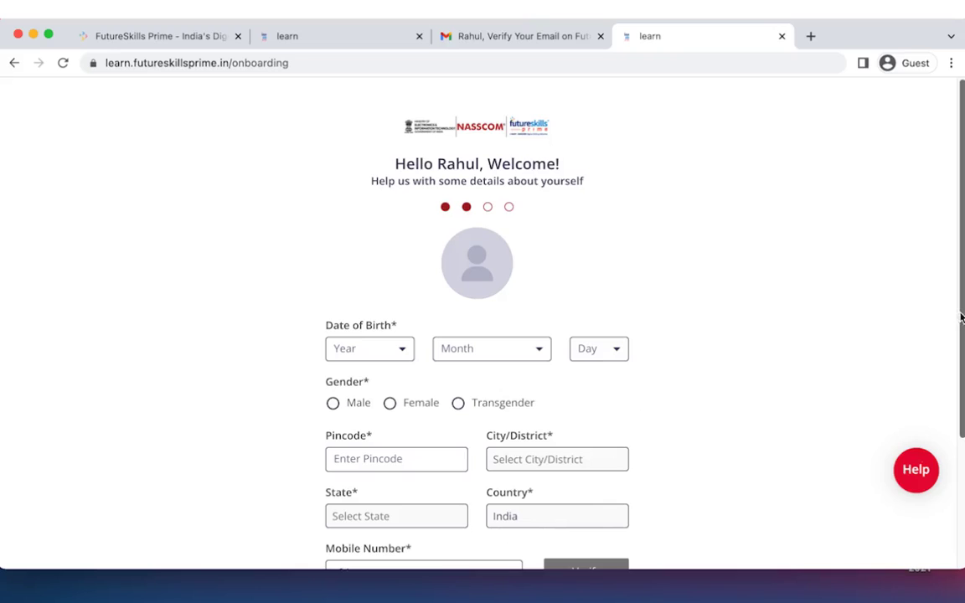
Pick 2000 as the birth year in the Date of Birth field.
left_click_drag(959, 317, 961, 384)
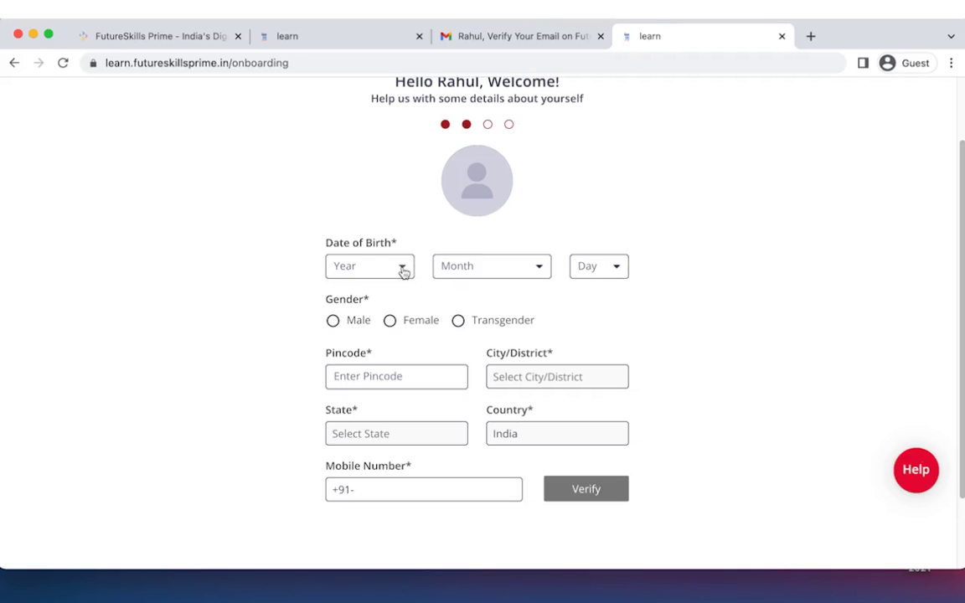
left_click(403, 266)
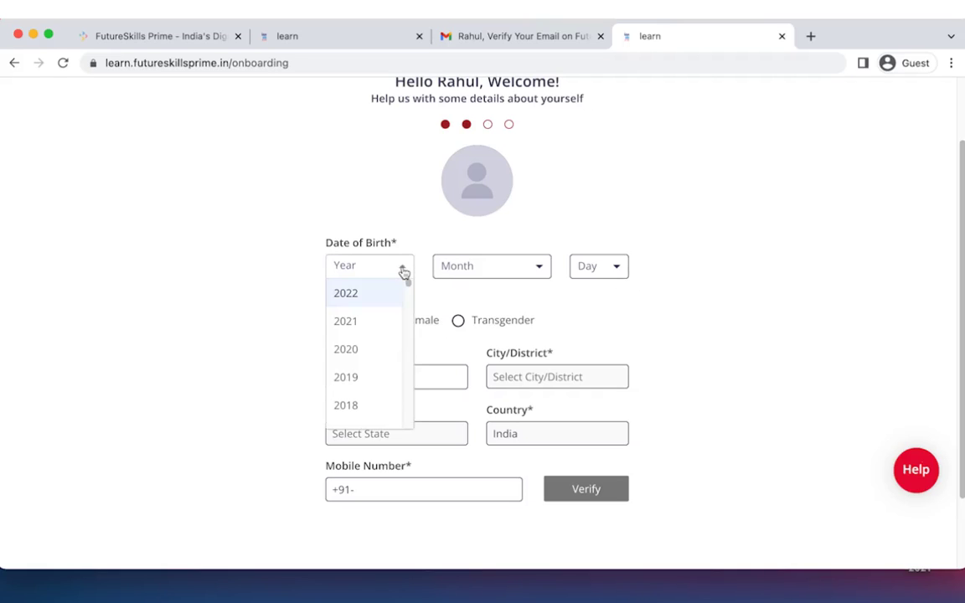
scroll(373, 341, "up", 2)
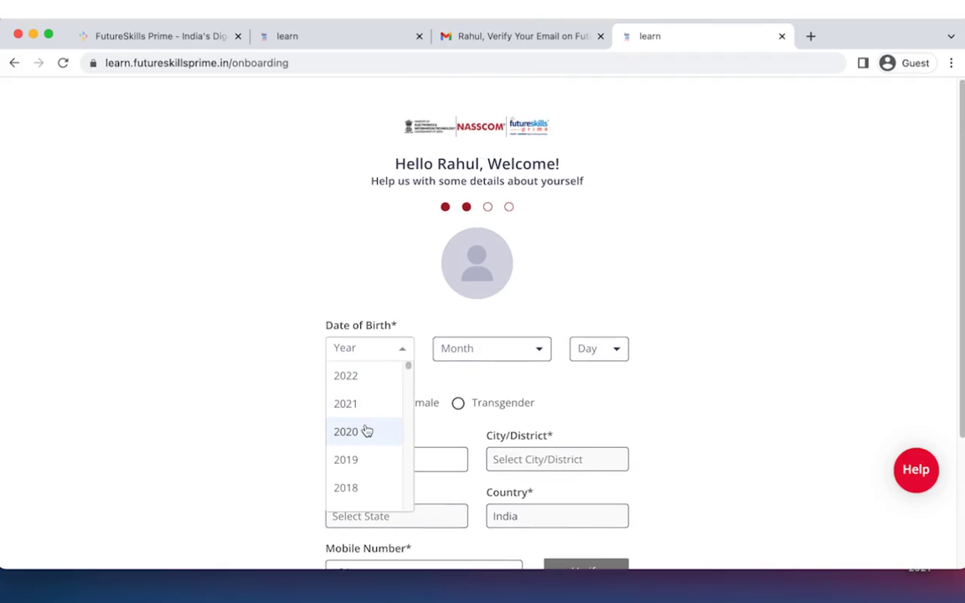
left_click_drag(409, 369, 411, 407)
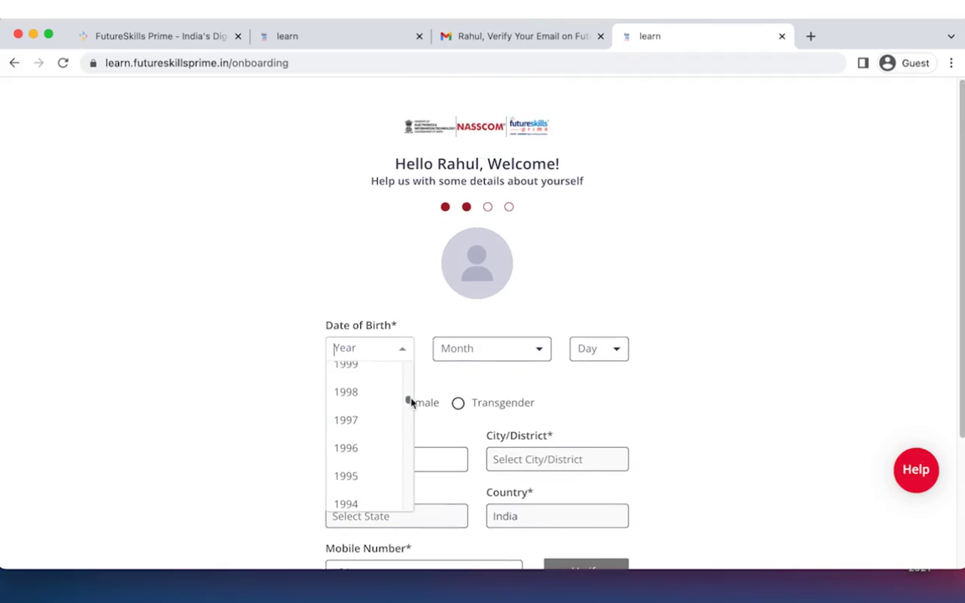
scroll(369, 397, "down", 1)
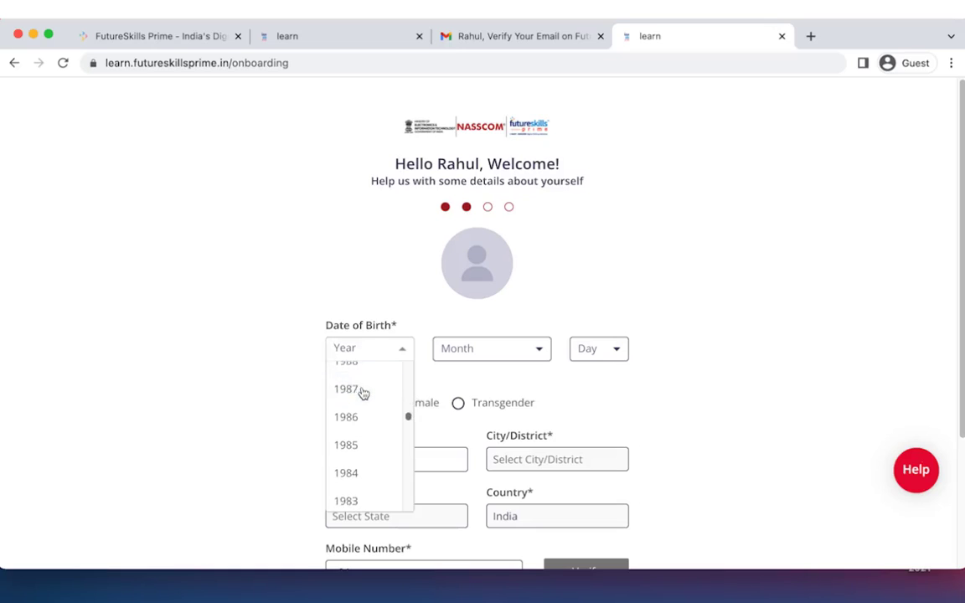
scroll(365, 402, "up", 5)
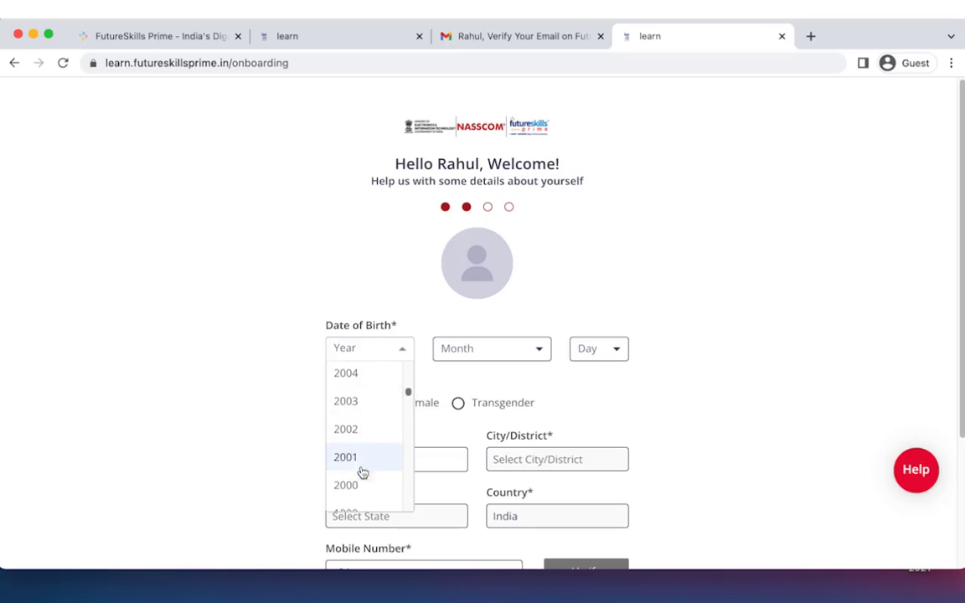
left_click(357, 483)
Set the birth month to November and the birth day to 17.
left_click(489, 356)
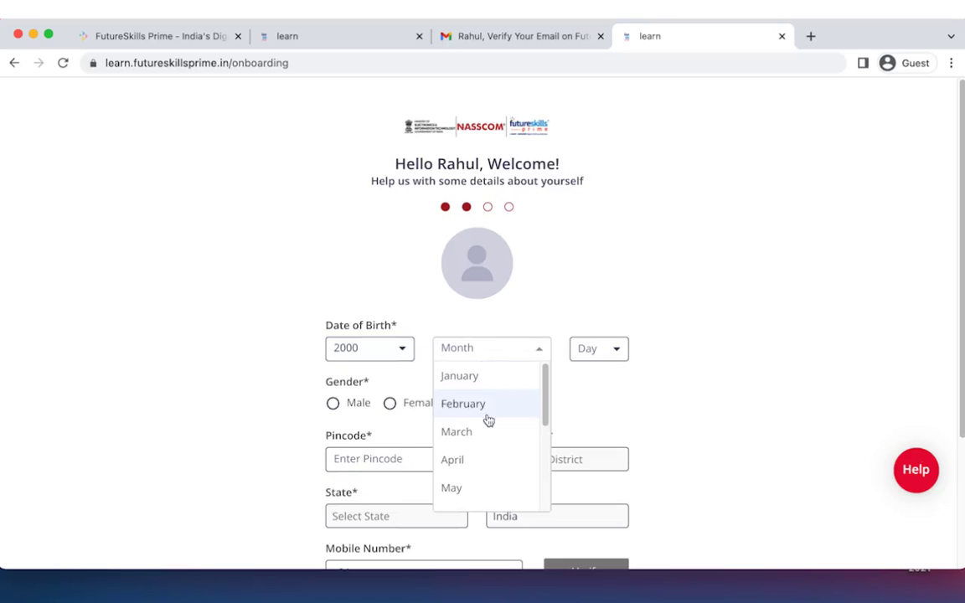
scroll(489, 423, "down", 3)
scroll(486, 449, "down", 1)
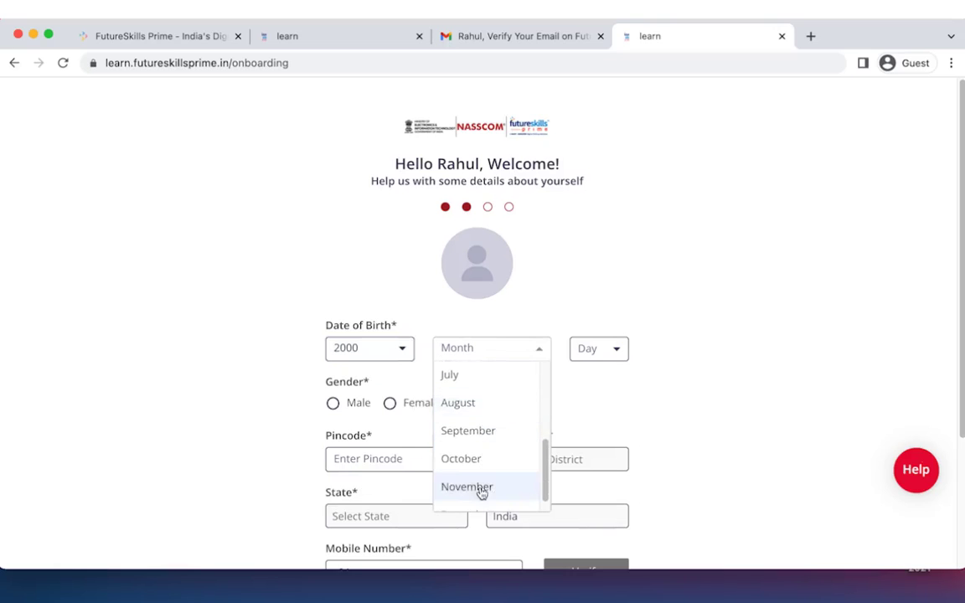
left_click(478, 489)
left_click(605, 352)
scroll(605, 429, "down", 3)
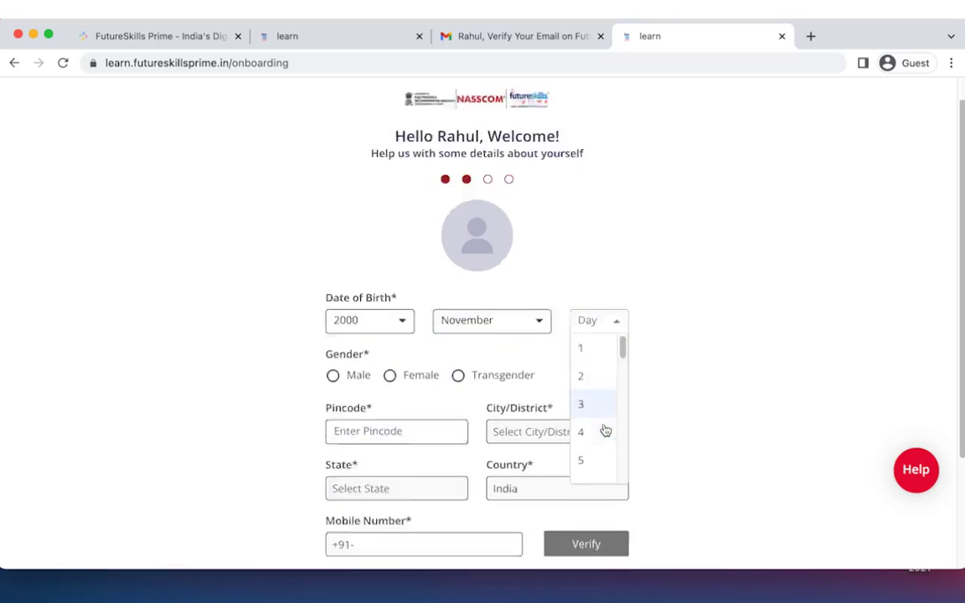
scroll(600, 275, "down", 8)
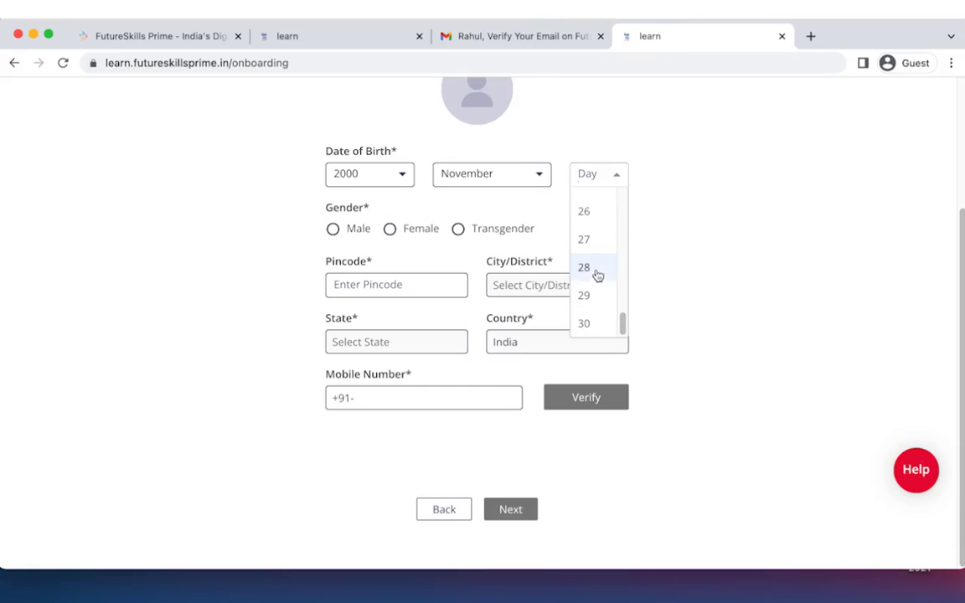
scroll(598, 275, "up", 3)
scroll(596, 275, "up", 10)
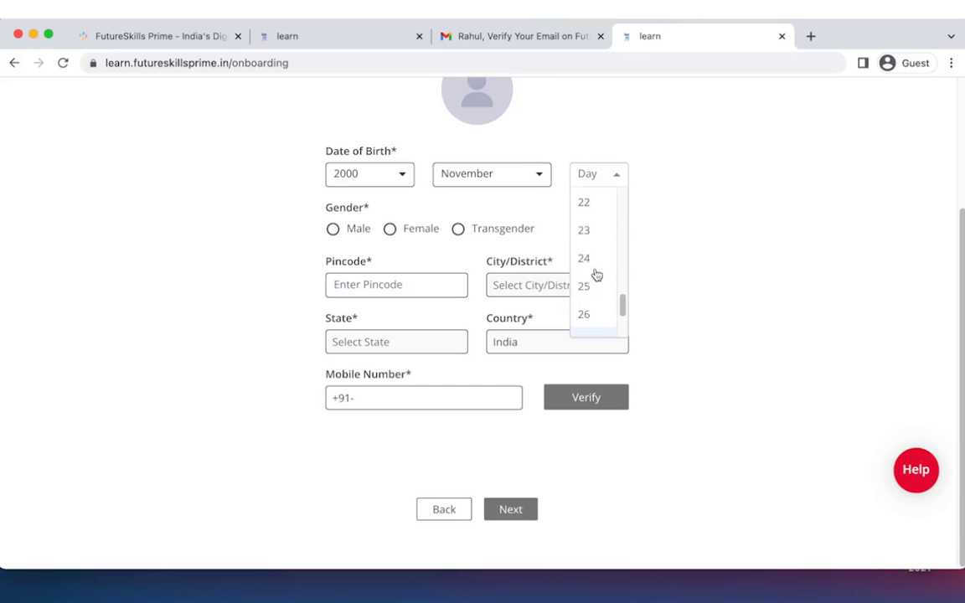
scroll(596, 275, "down", 6)
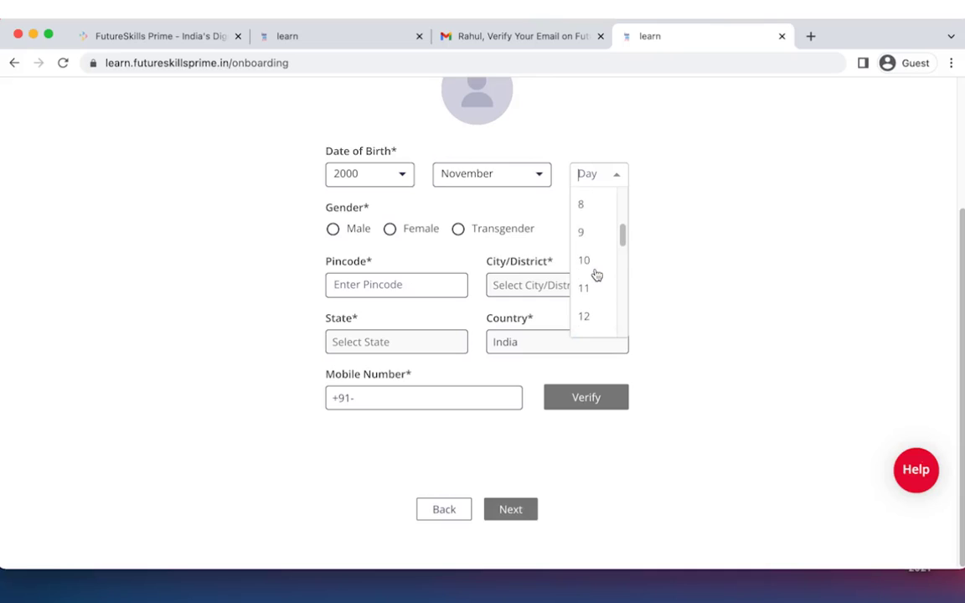
left_click(586, 334)
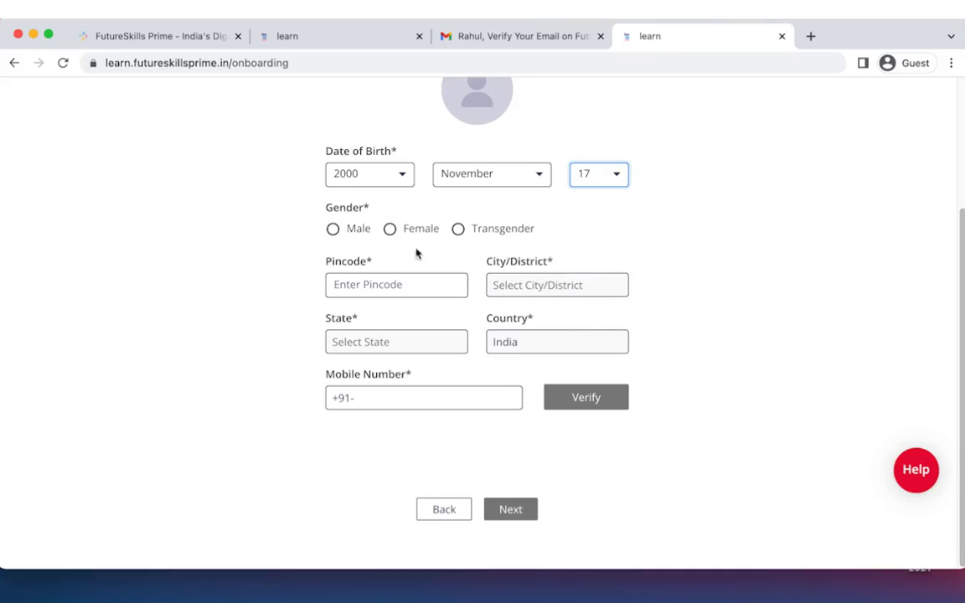
Set gender to Male, pincode 110001 (New Delhi, Delhi), and send an OTP to the mobile number.
left_click(334, 231)
left_click(369, 286)
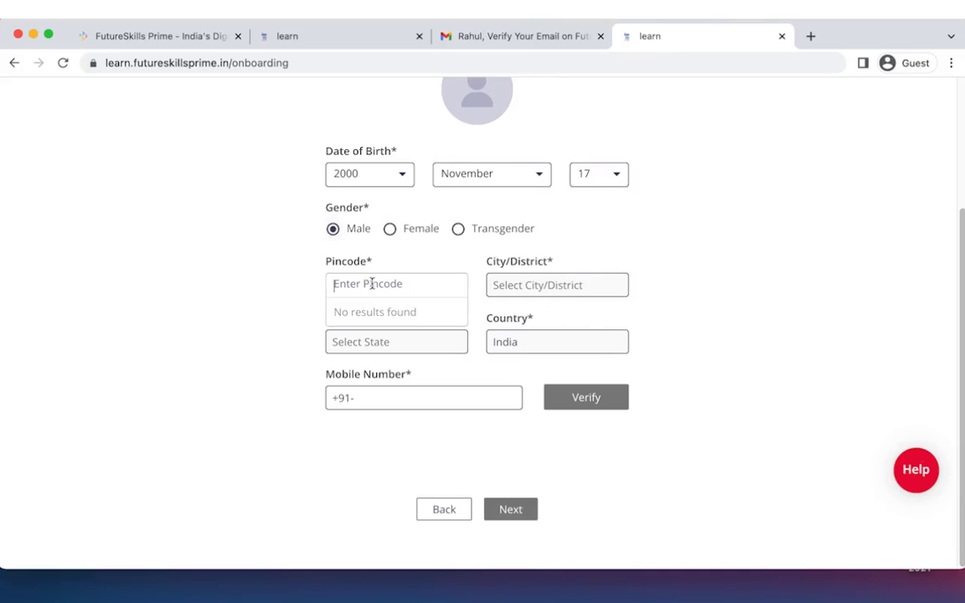
type("110001")
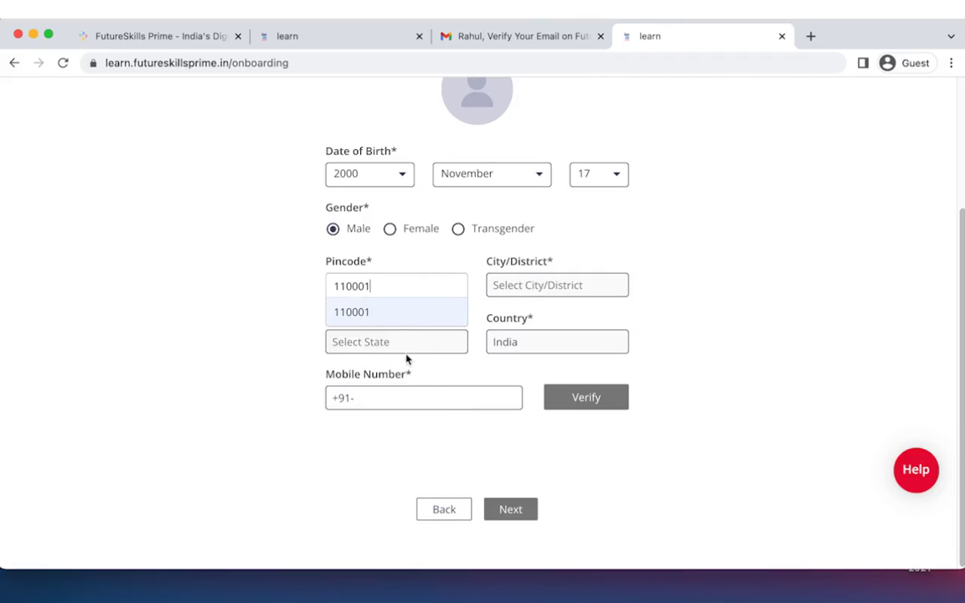
left_click(392, 313)
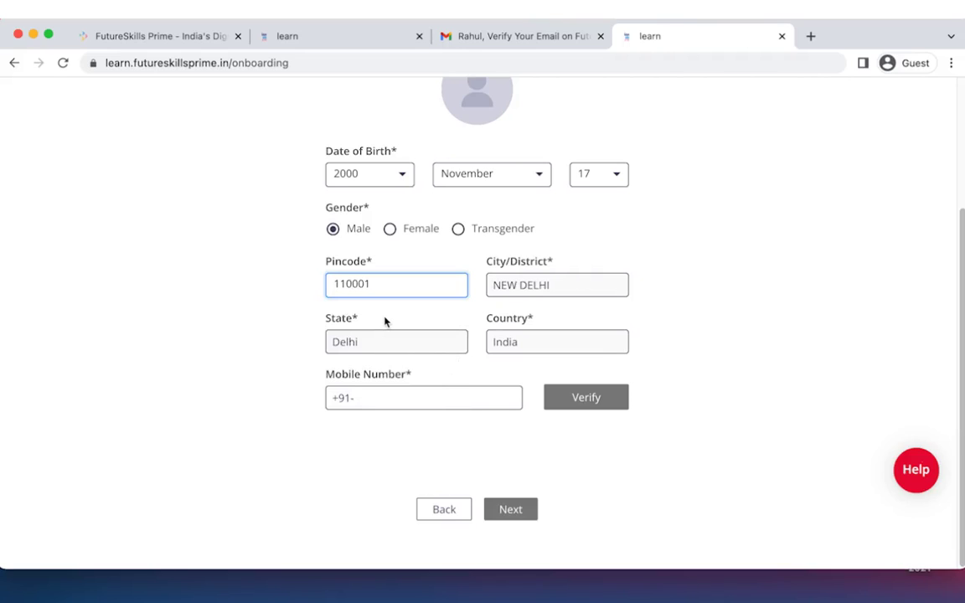
left_click(373, 400)
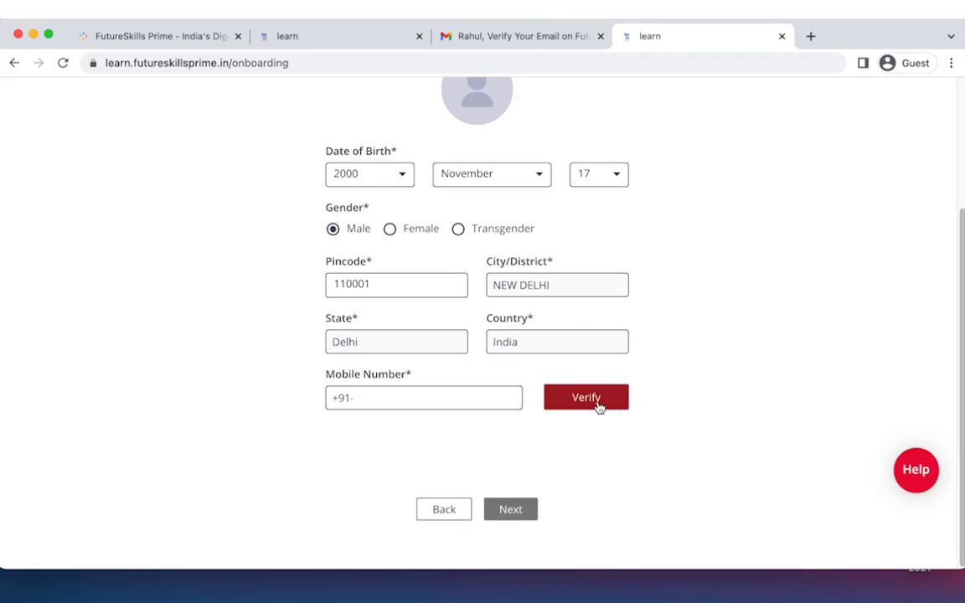
left_click(599, 406)
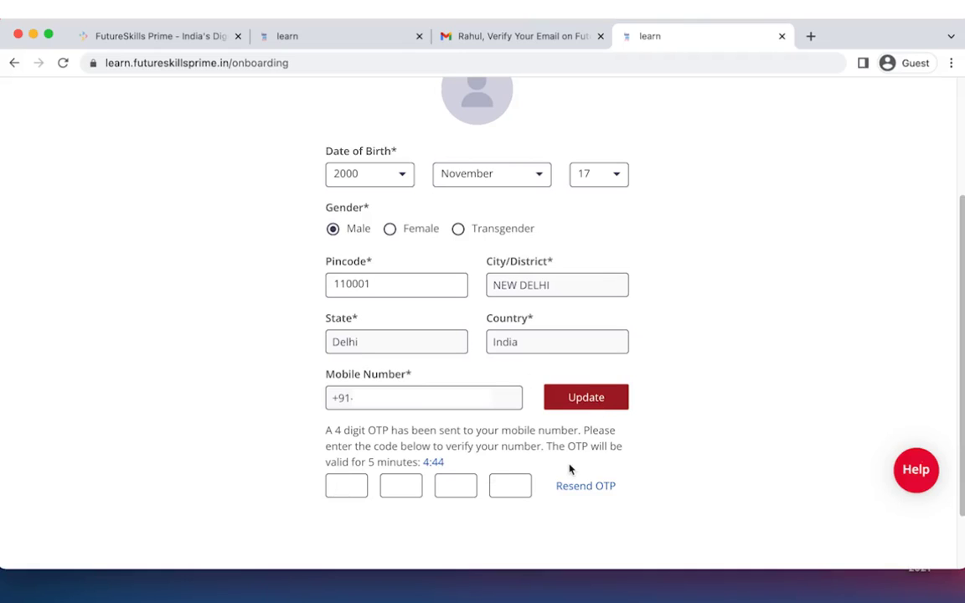
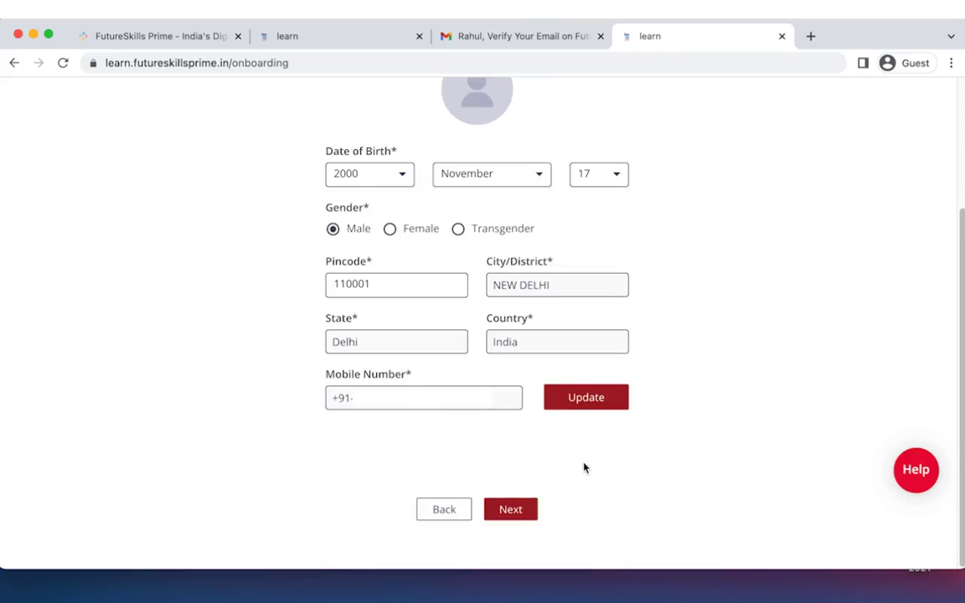
Enter the 4-digit OTP from the phone to verify the mobile number, then continue.
left_click(517, 513)
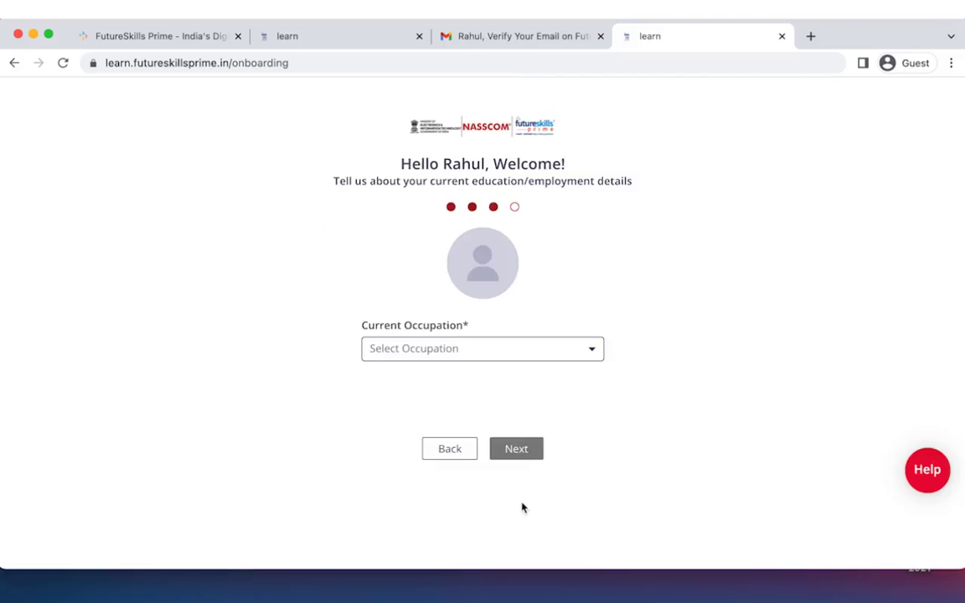
Choose Working Professional as occupation with IT Industry, IT role employment, and proceed.
left_click(534, 356)
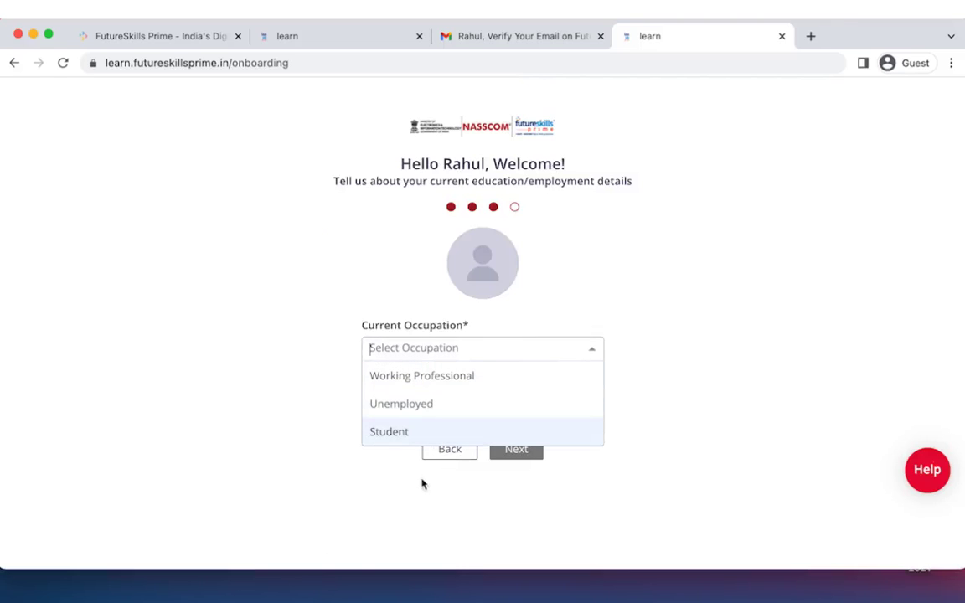
left_click(425, 378)
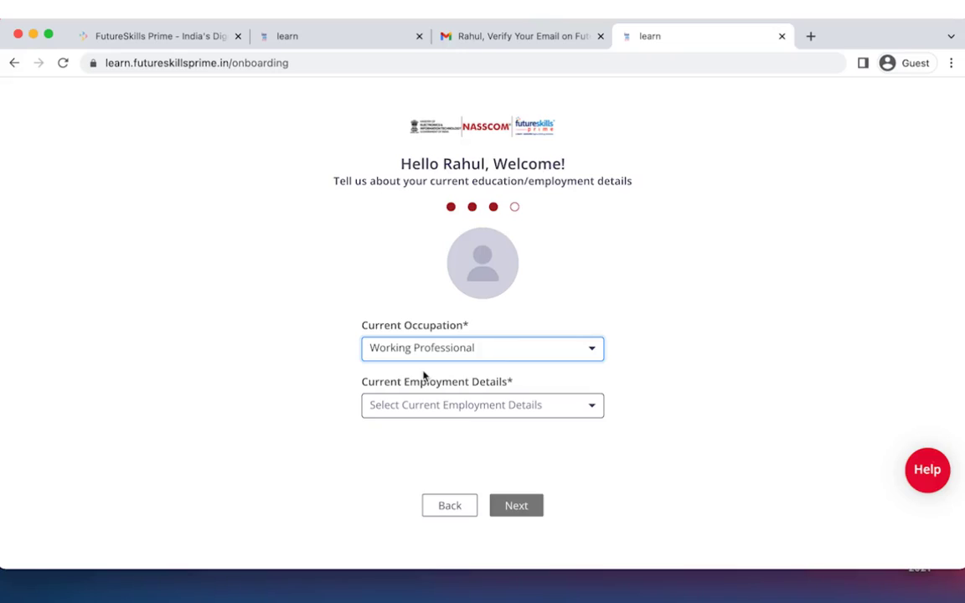
left_click(469, 408)
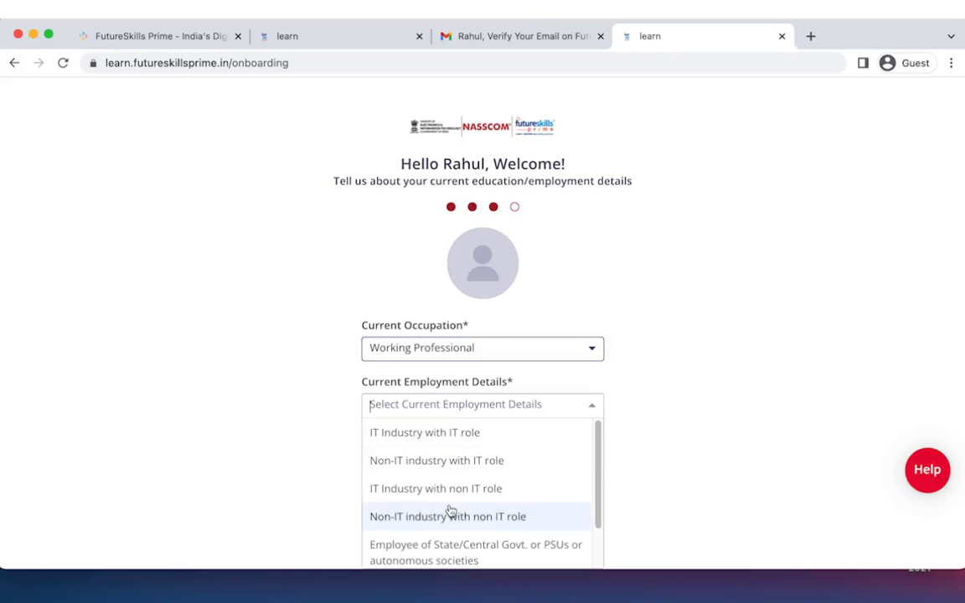
left_click(443, 437)
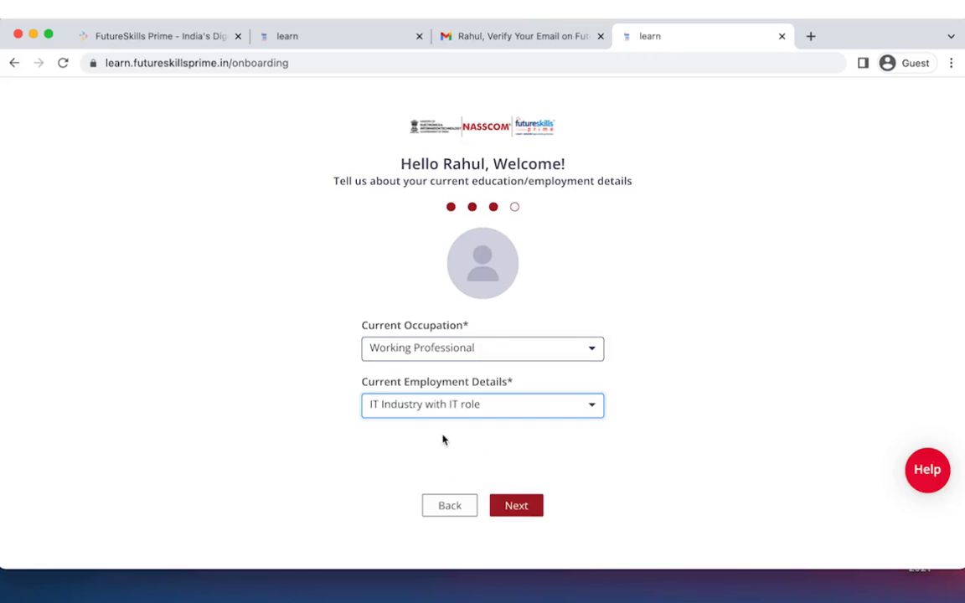
left_click(518, 506)
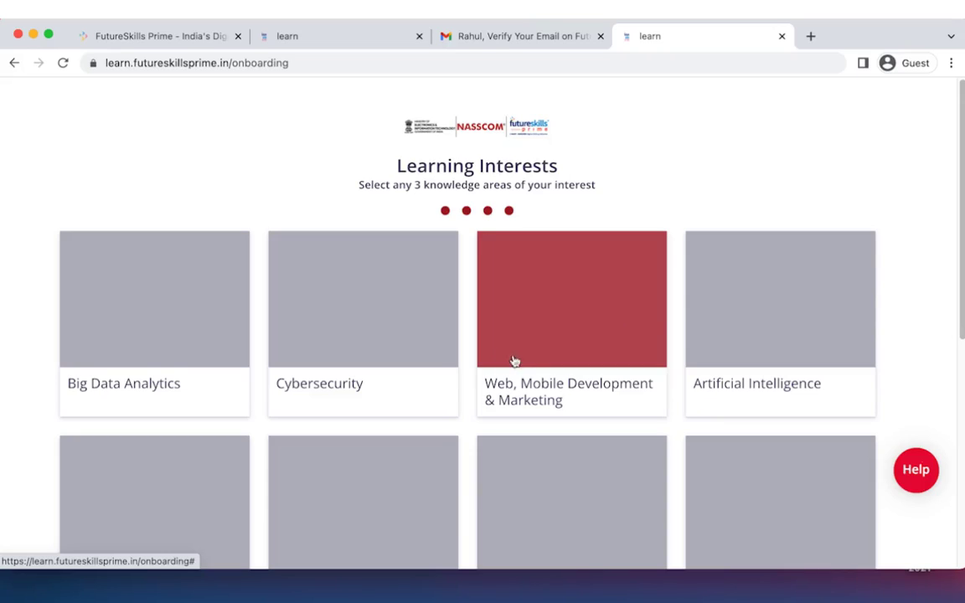
Select Big Data Analytics, Web, Mobile Development & Marketing and Artificial Intelligence, then click Finish.
left_click(208, 314)
left_click(562, 335)
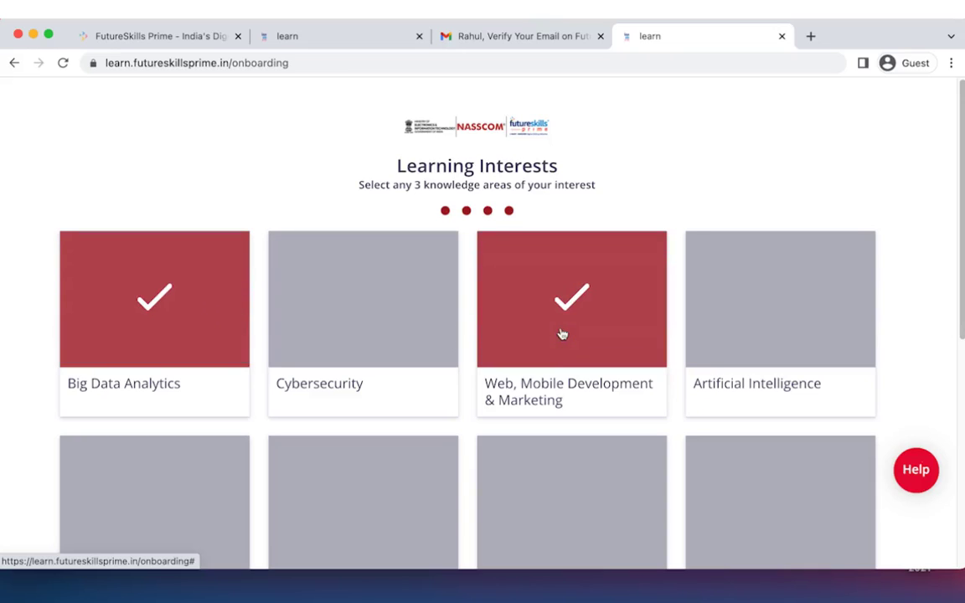
left_click(721, 324)
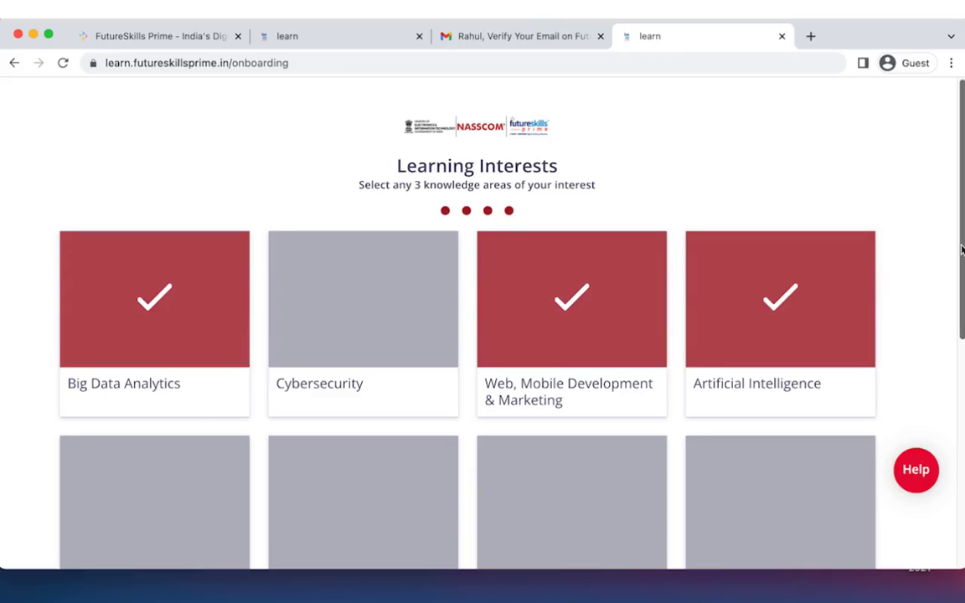
scroll(961, 249, "down", 4)
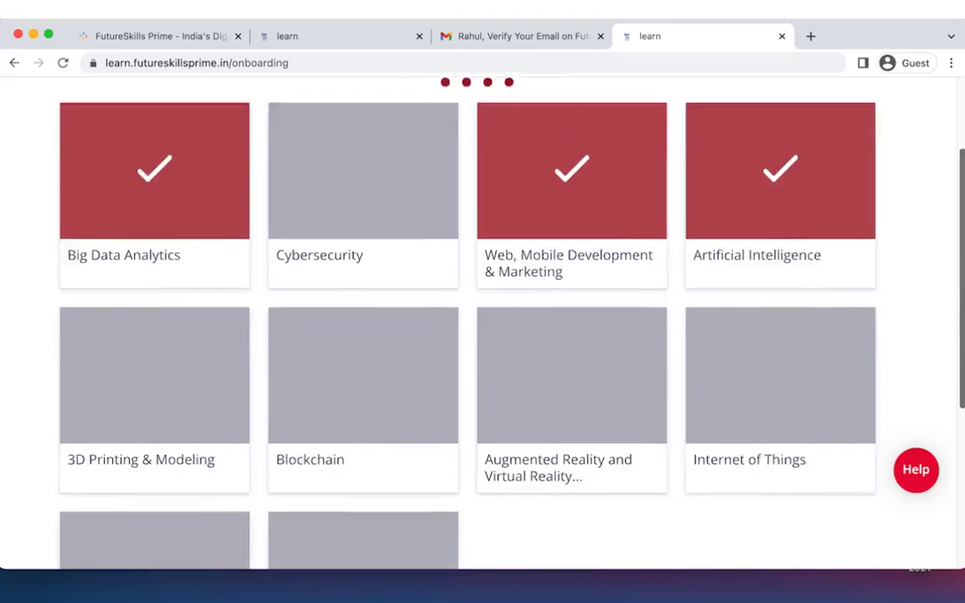
scroll(962, 249, "down", 2)
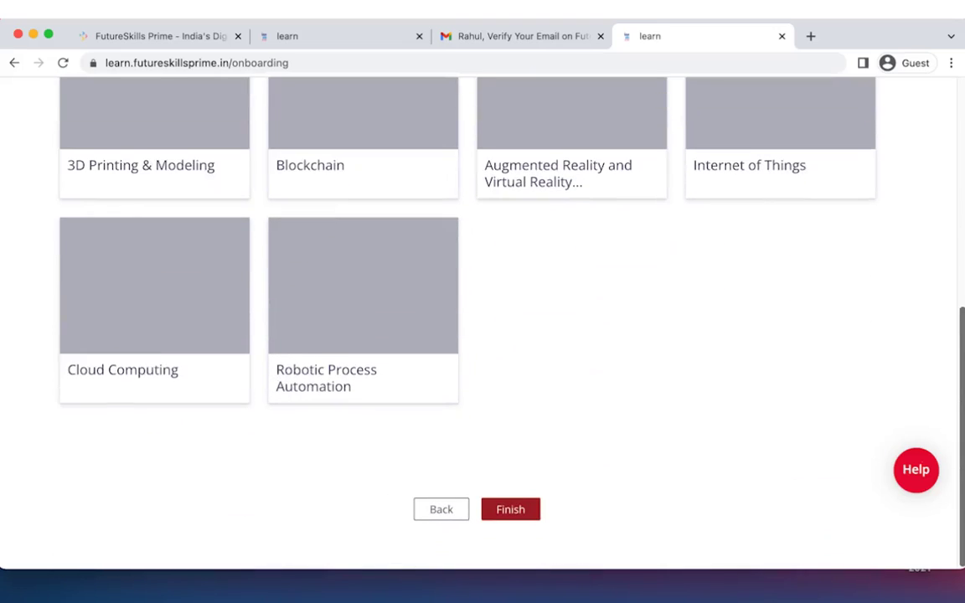
left_click(512, 511)
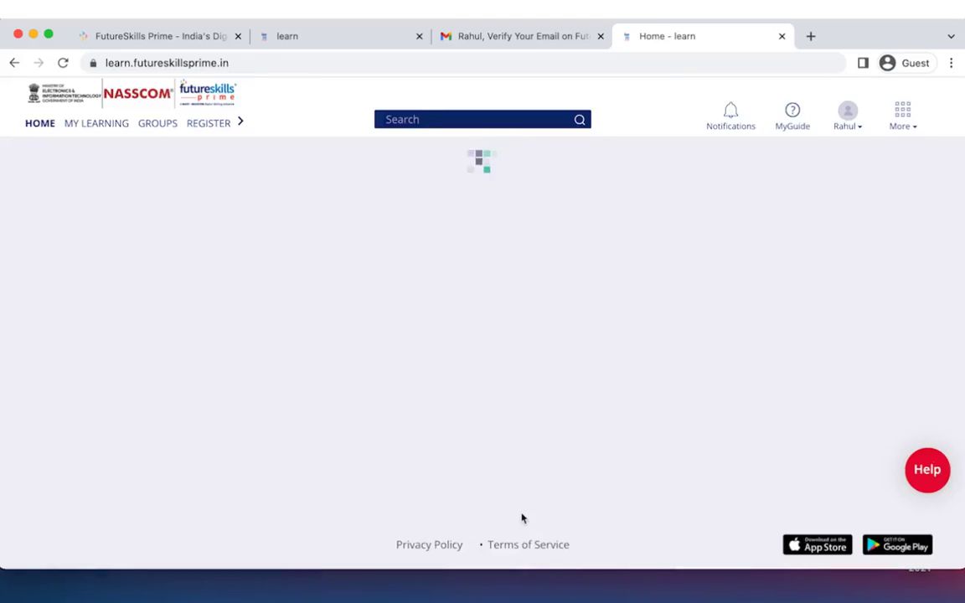